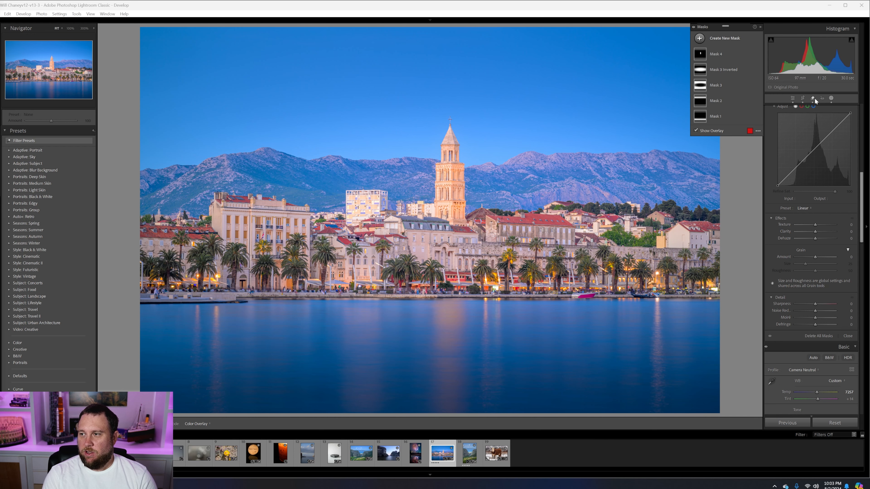
Create a linear gradient mask rising from the bottom edge of the harbour photo to the palm-tree waterfront
{"action": "left_click", "coordinate": [803, 99]}
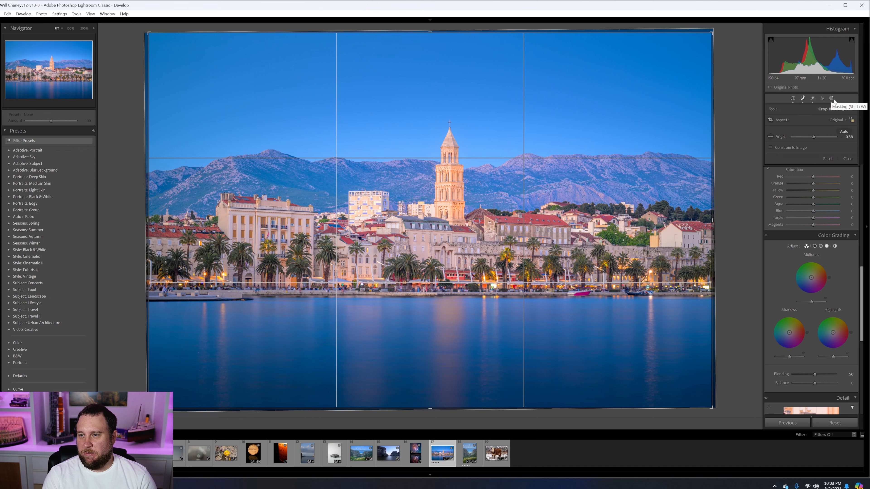
{"action": "key", "text": "Return"}
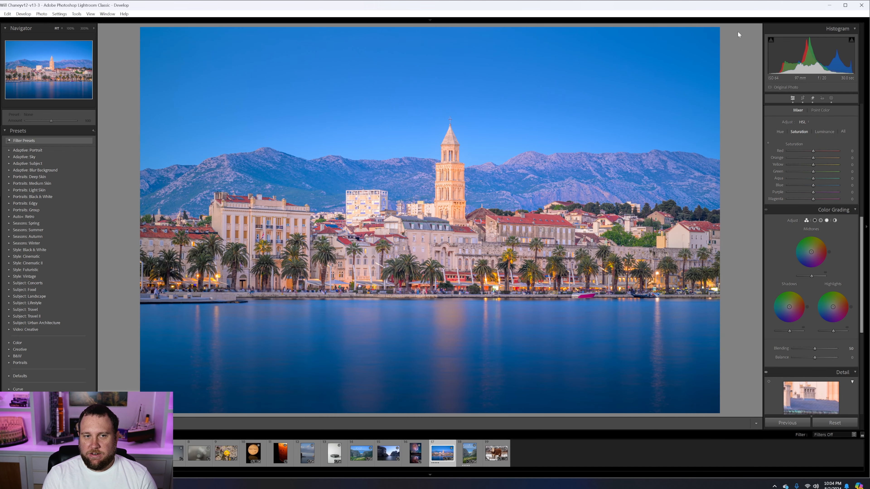
{"action": "left_click", "coordinate": [831, 99]}
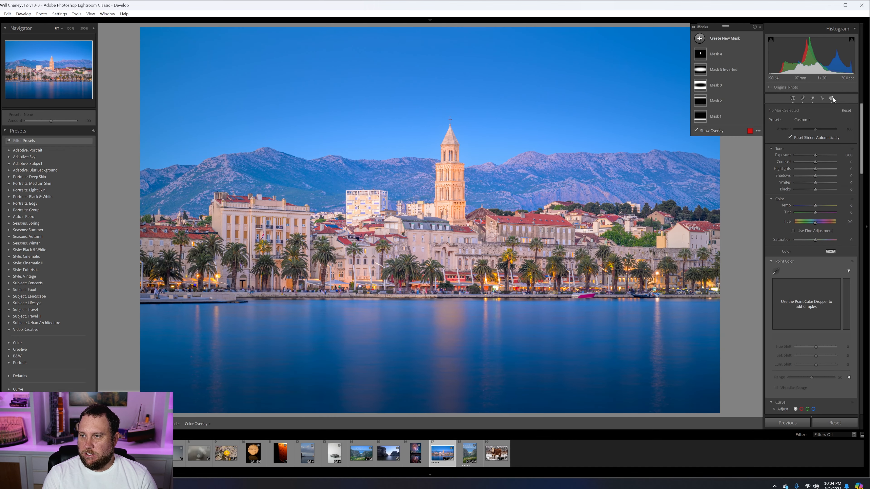
{"action": "left_click", "coordinate": [701, 40]}
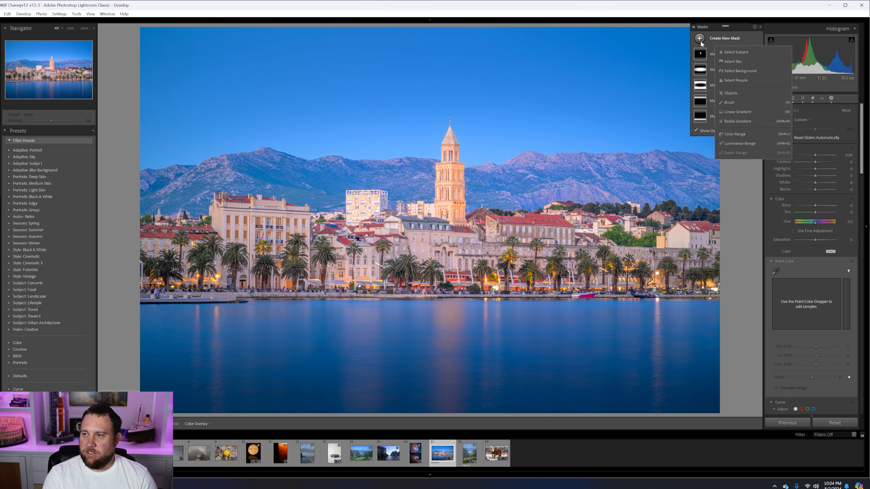
{"action": "left_click", "coordinate": [736, 111]}
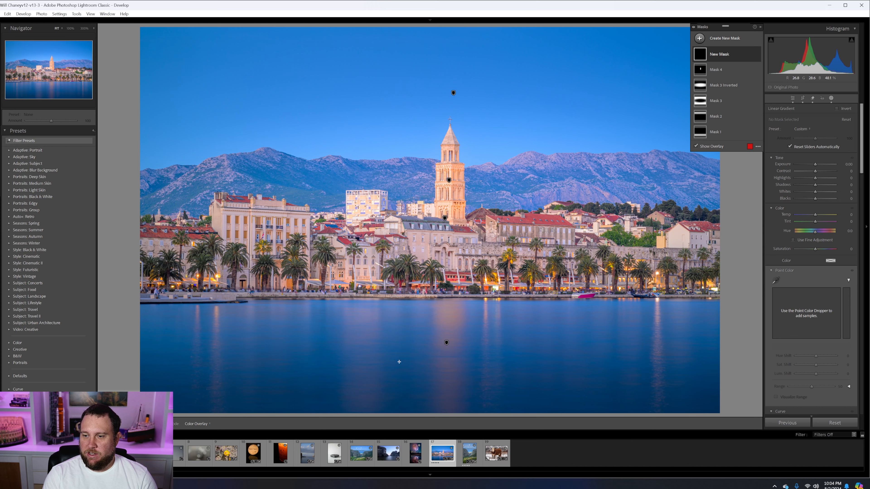
{"action": "left_click_drag", "start_coordinate": [447, 414], "coordinate": [446, 243]}
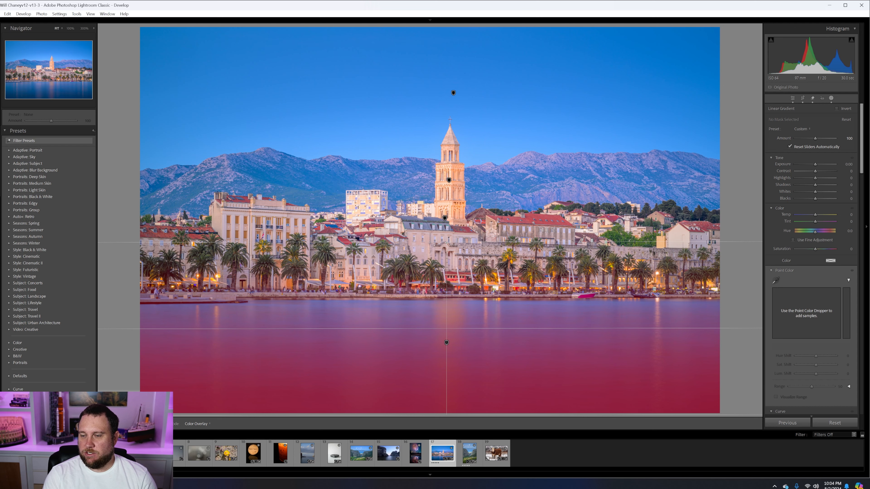
{"action": "left_click_drag", "start_coordinate": [446, 243], "coordinate": [445, 242]}
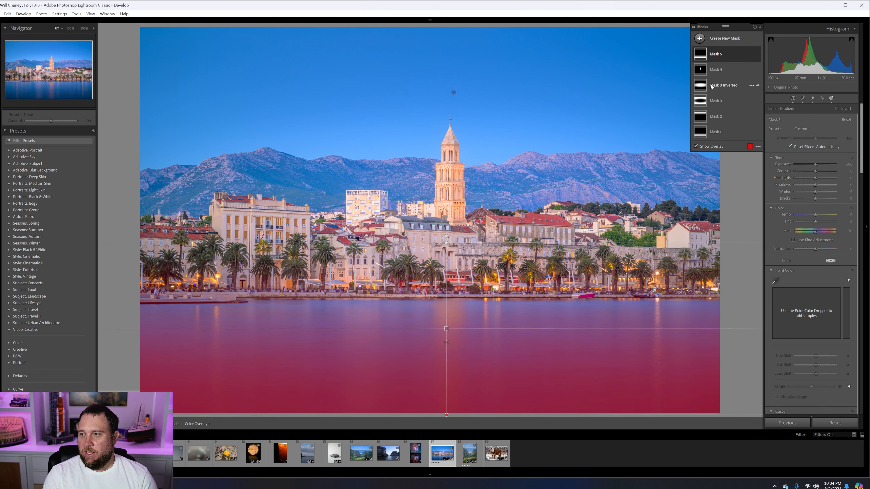
Turn off Mask 1 and Mask 2, and fine-tune the new water gradient's placement and upper limit along the waterfront
{"action": "left_click", "coordinate": [757, 132]}
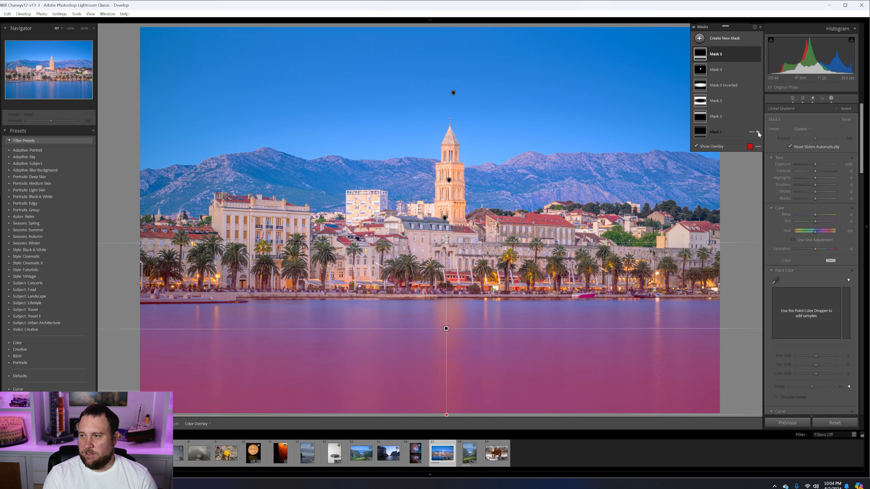
{"action": "left_click", "coordinate": [757, 116]}
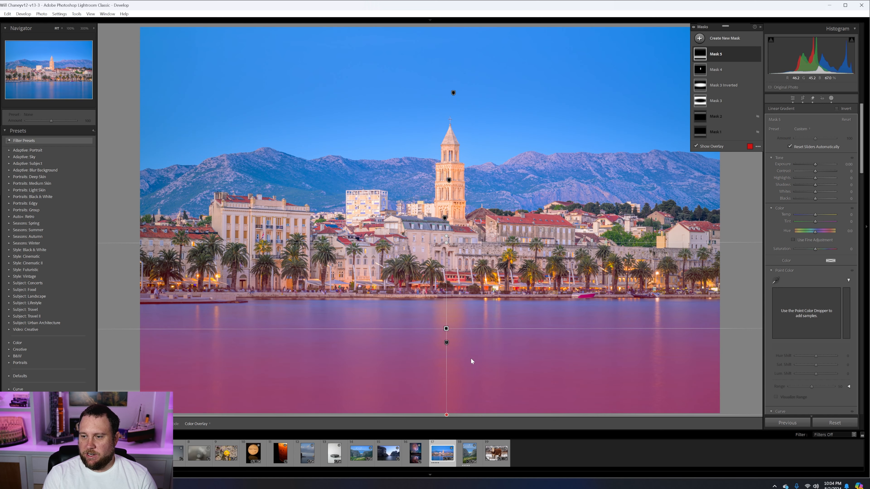
{"action": "mouse_move", "coordinate": [446, 415]}
{"action": "left_mouse_down"}
{"action": "mouse_move", "coordinate": [446, 426]}
{"action": "mouse_move", "coordinate": [449, 418]}
{"action": "left_mouse_up"}
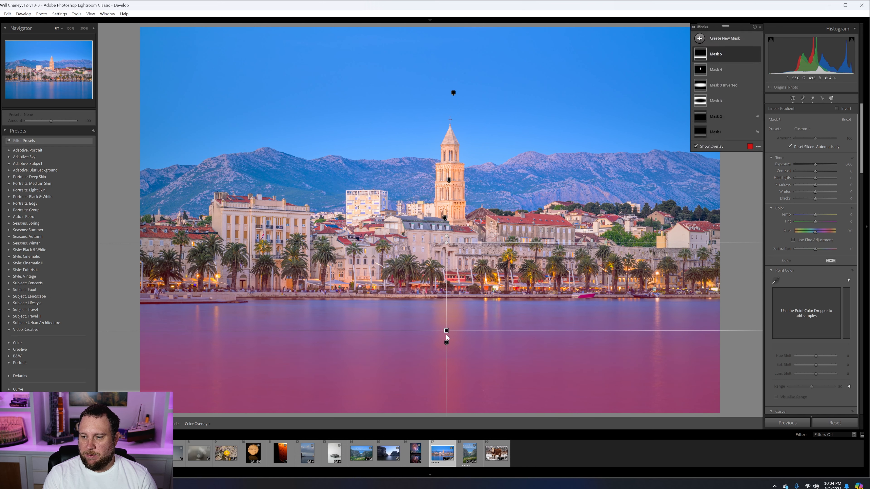
{"action": "mouse_move", "coordinate": [445, 330]}
{"action": "left_mouse_down"}
{"action": "mouse_move", "coordinate": [446, 317]}
{"action": "mouse_move", "coordinate": [444, 326]}
{"action": "left_mouse_up"}
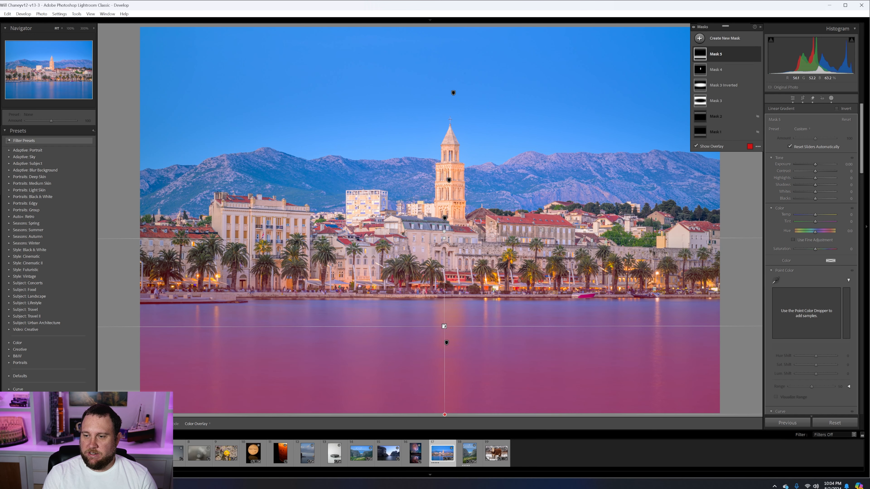
{"action": "mouse_move", "coordinate": [445, 239]}
{"action": "left_mouse_down"}
{"action": "mouse_move", "coordinate": [445, 227]}
{"action": "mouse_move", "coordinate": [434, 227]}
{"action": "mouse_move", "coordinate": [434, 250]}
{"action": "mouse_move", "coordinate": [443, 254]}
{"action": "mouse_move", "coordinate": [444, 245]}
{"action": "left_mouse_up"}
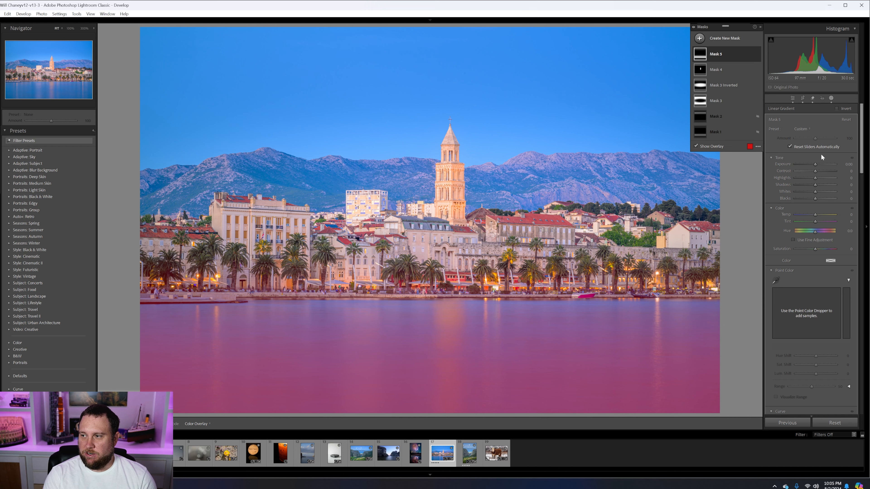
Set the water gradient's exposure to -0.88, sharpness to -23 and noise reduction to 37
{"action": "left_click_drag", "start_coordinate": [815, 164], "coordinate": [812, 166]}
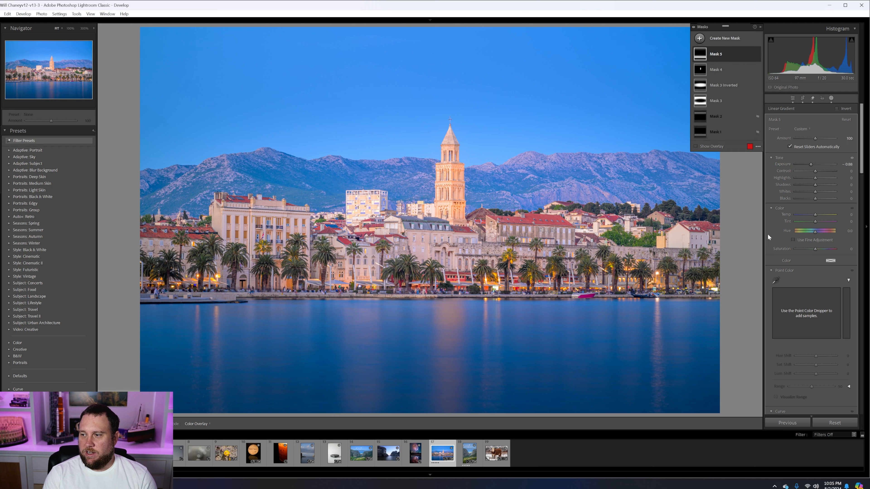
{"action": "scroll", "coordinate": [766, 234], "scroll_direction": "down", "scroll_amount": 10}
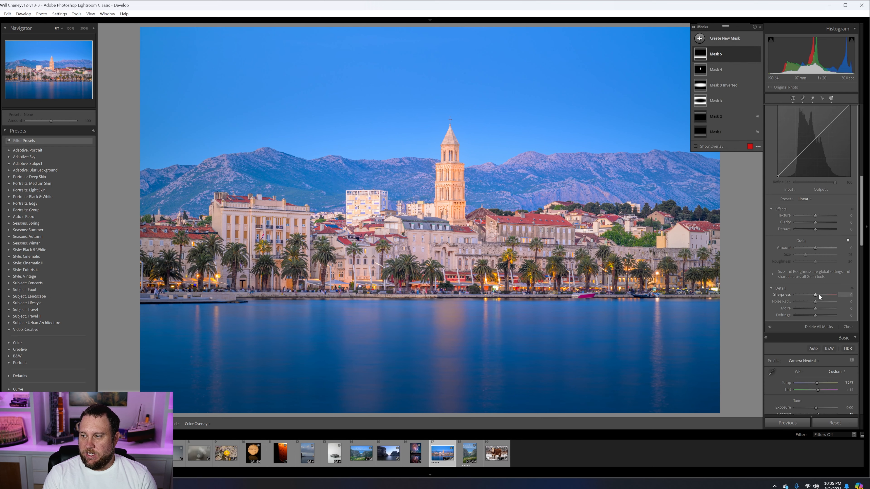
{"action": "left_click_drag", "start_coordinate": [815, 295], "coordinate": [822, 302]}
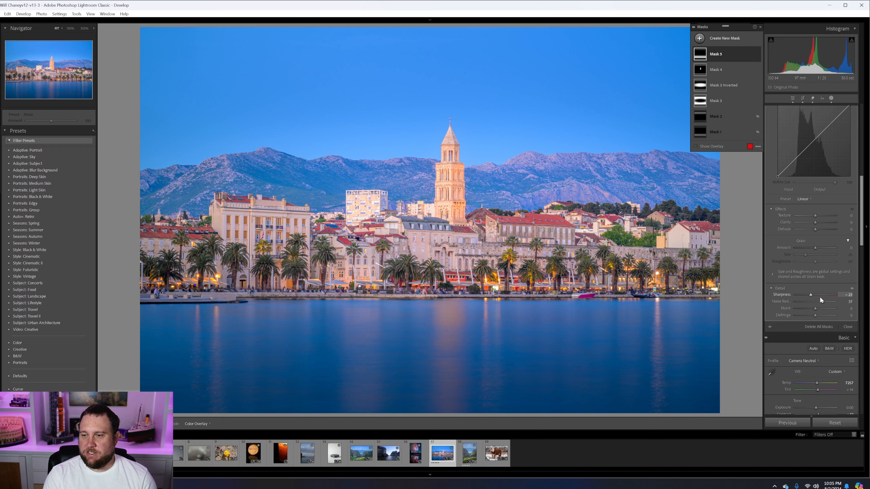
Add a second linear gradient mask running from the top edge of the sky down to the rooftops around the tower's base
{"action": "left_click", "coordinate": [700, 39]}
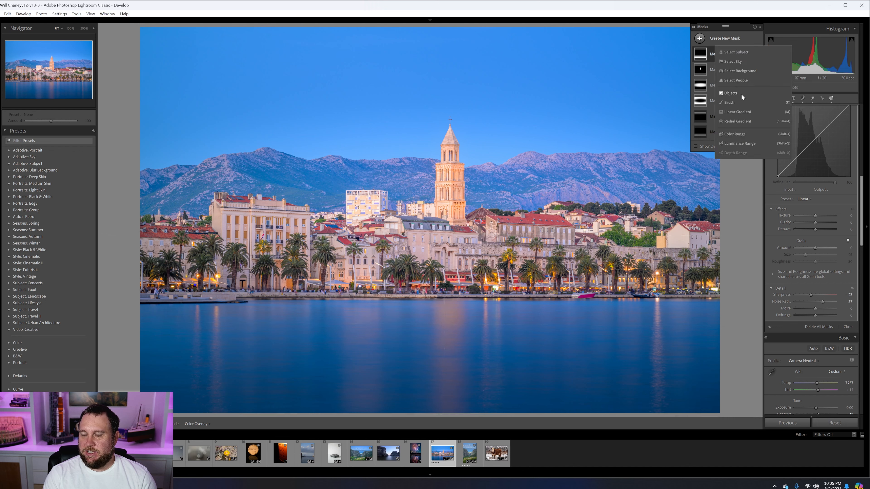
{"action": "left_click", "coordinate": [738, 112]}
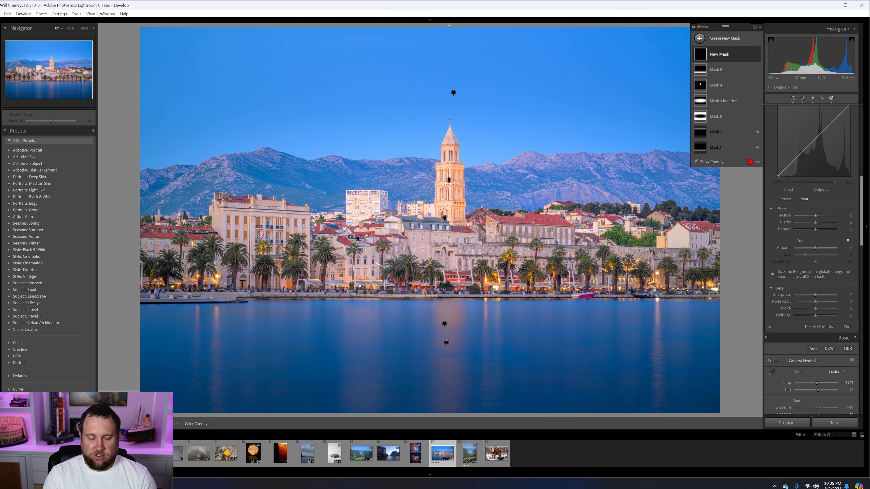
{"action": "left_click_drag", "start_coordinate": [448, 25], "coordinate": [461, 220]}
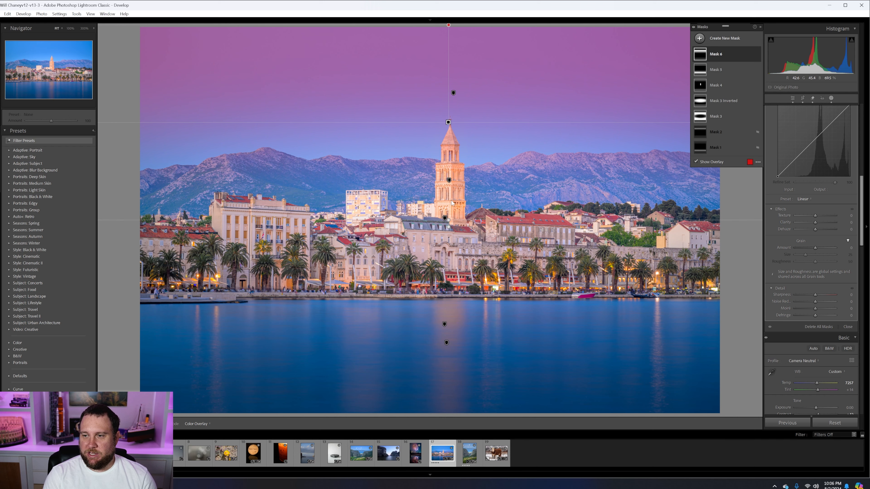
Subtract the automatically selected subject from the sky gradient mask
{"action": "left_click", "coordinate": [732, 55]}
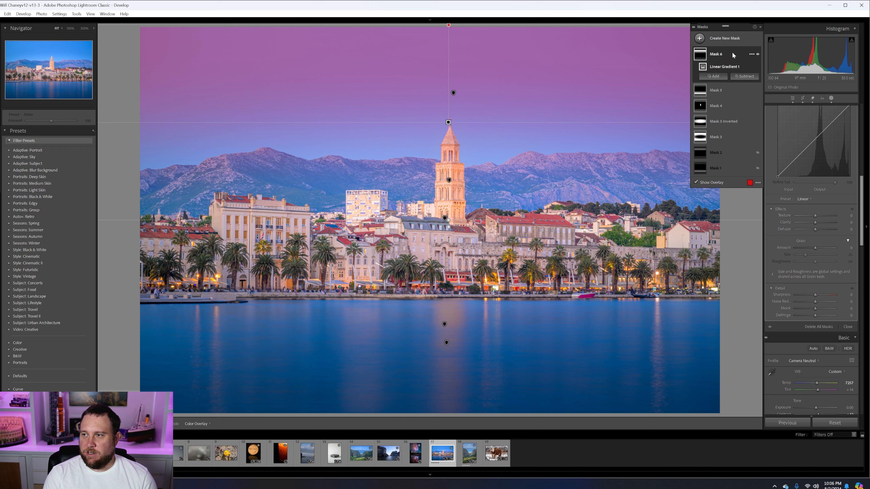
{"action": "left_click", "coordinate": [741, 77]}
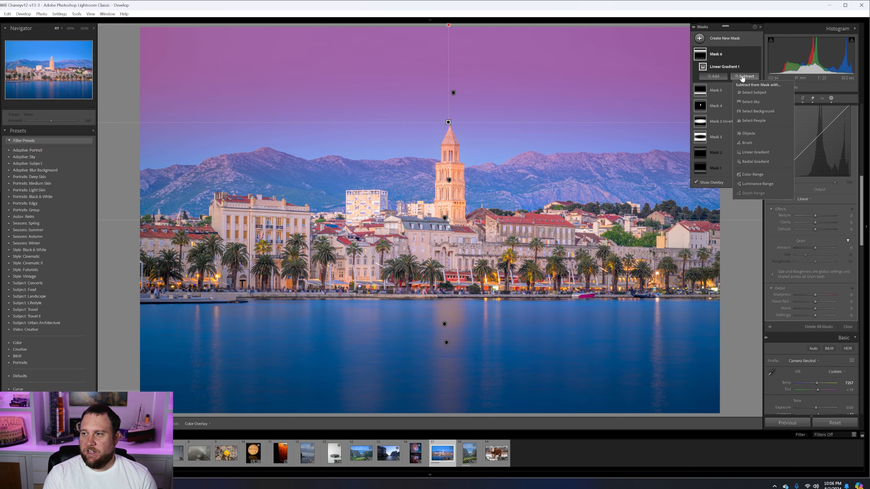
{"action": "left_click", "coordinate": [749, 91]}
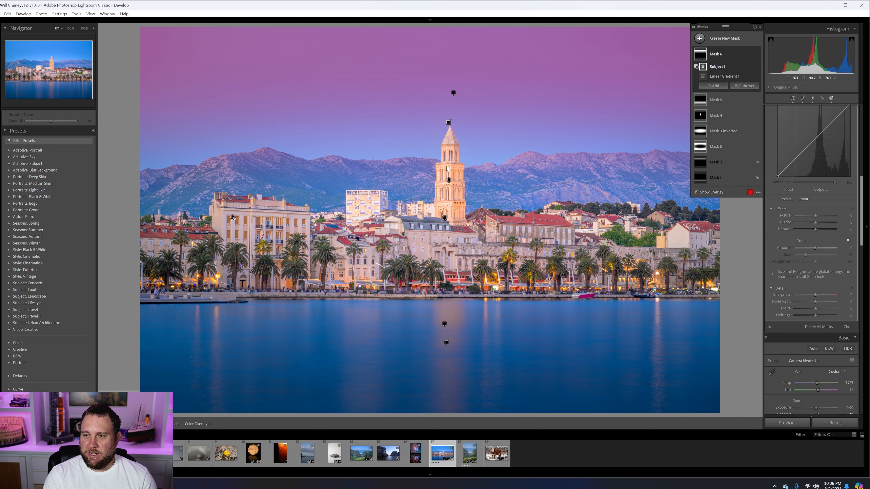
Stretch the sky gradient's lower limit down to the waterfront, and return it to the rooftops near the tower's base
{"action": "left_click", "coordinate": [448, 122]}
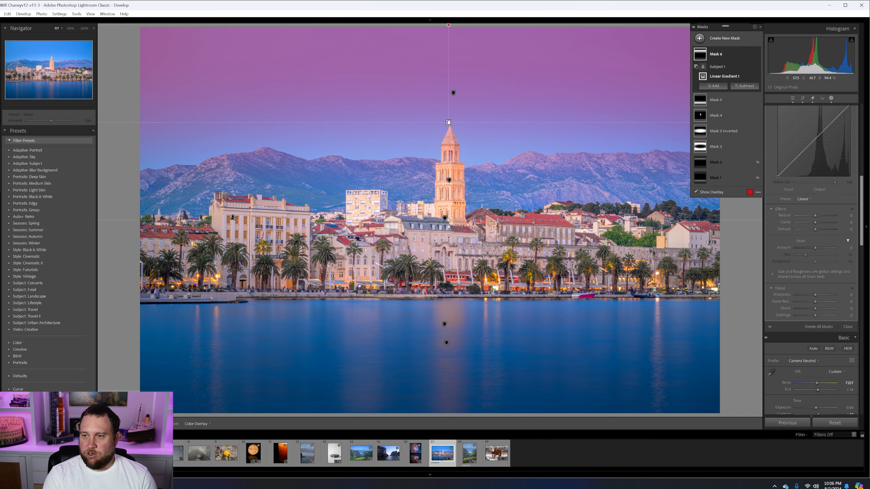
{"action": "left_click_drag", "start_coordinate": [446, 219], "coordinate": [454, 290]}
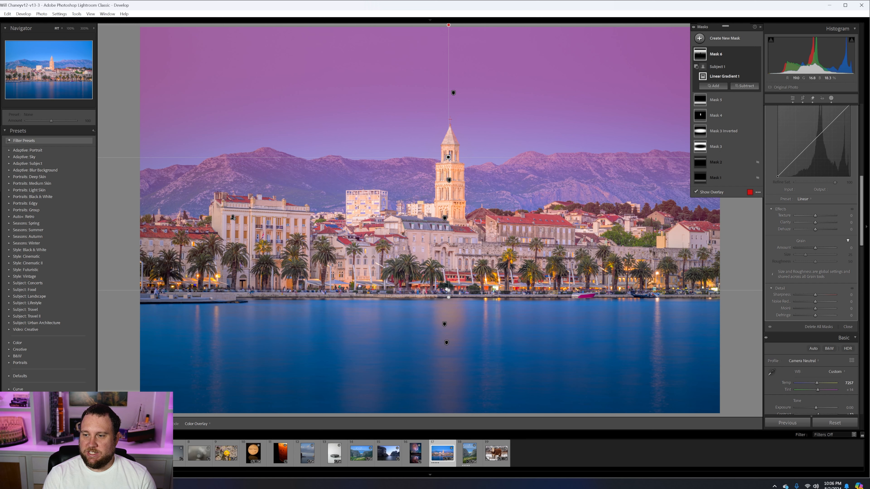
{"action": "left_click_drag", "start_coordinate": [448, 291], "coordinate": [455, 214]}
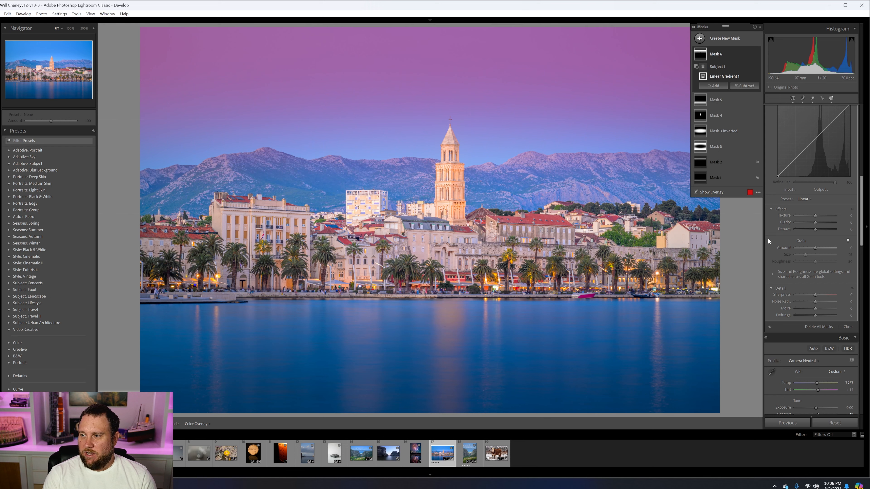
Set the sky gradient's exposure to -0.65, sharpness to -24 and noise reduction to 45
{"action": "scroll", "coordinate": [768, 239], "scroll_direction": "up", "scroll_amount": 10}
{"action": "left_click_drag", "start_coordinate": [815, 164], "coordinate": [814, 167]}
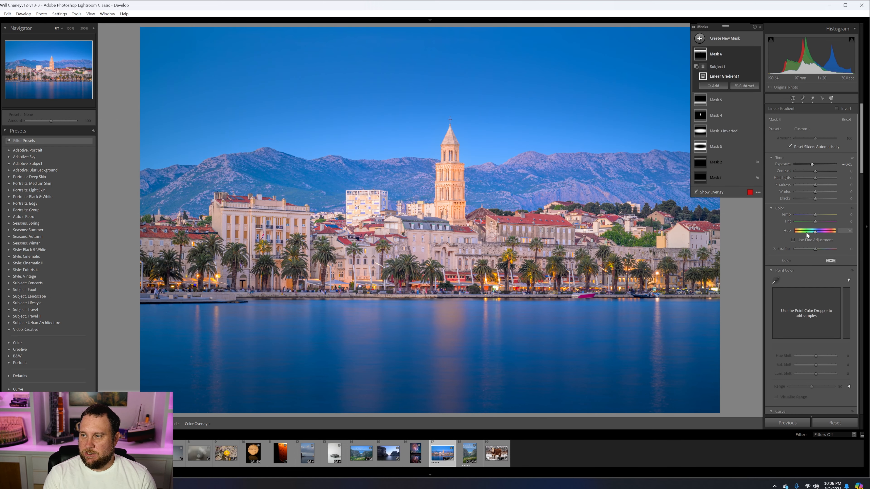
{"action": "scroll", "coordinate": [806, 232], "scroll_direction": "down", "scroll_amount": 10}
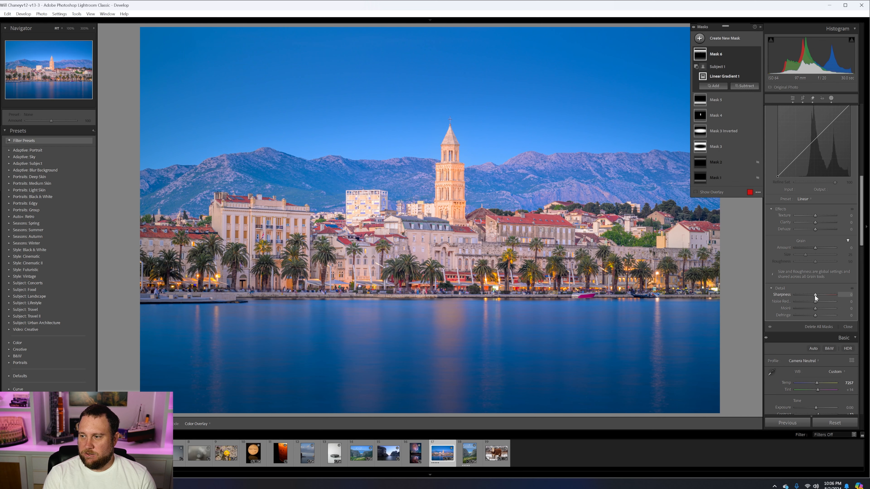
{"action": "left_click_drag", "start_coordinate": [813, 295], "coordinate": [823, 301]}
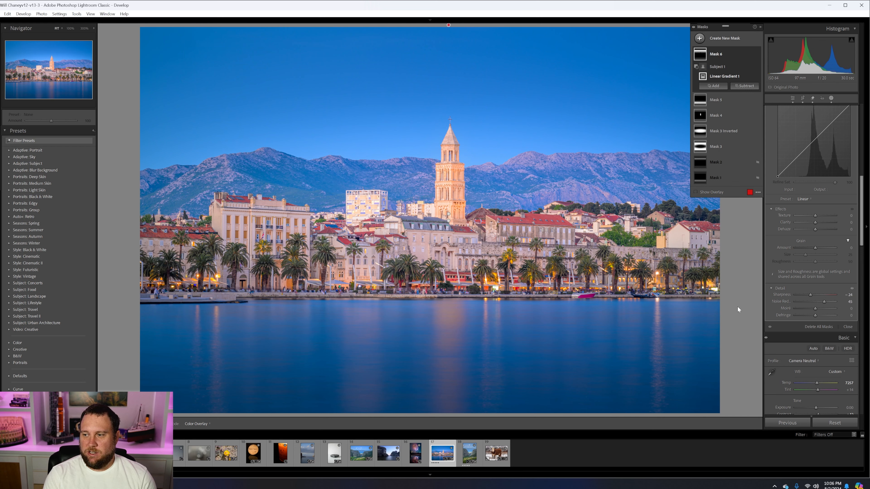
Open the canyon landscape photo and examine the tilted foreground gradient of Mask 2 and its tone settings
{"action": "left_click", "coordinate": [468, 461]}
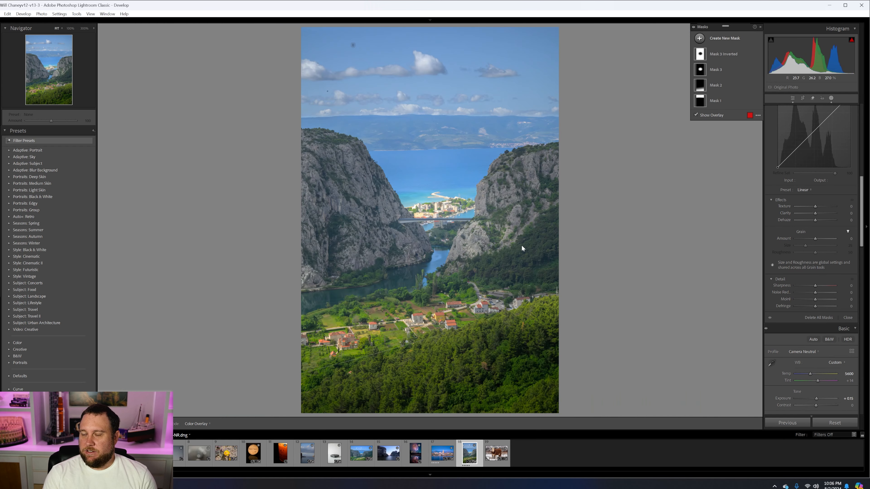
{"action": "left_click", "coordinate": [725, 84]}
{"action": "mouse_move", "coordinate": [415, 335]}
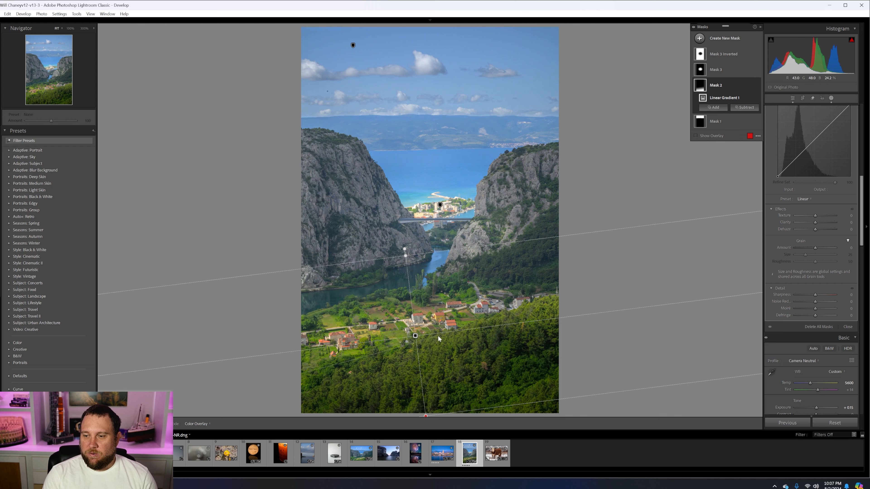
{"action": "scroll", "coordinate": [772, 229], "scroll_direction": "up", "scroll_amount": 8}
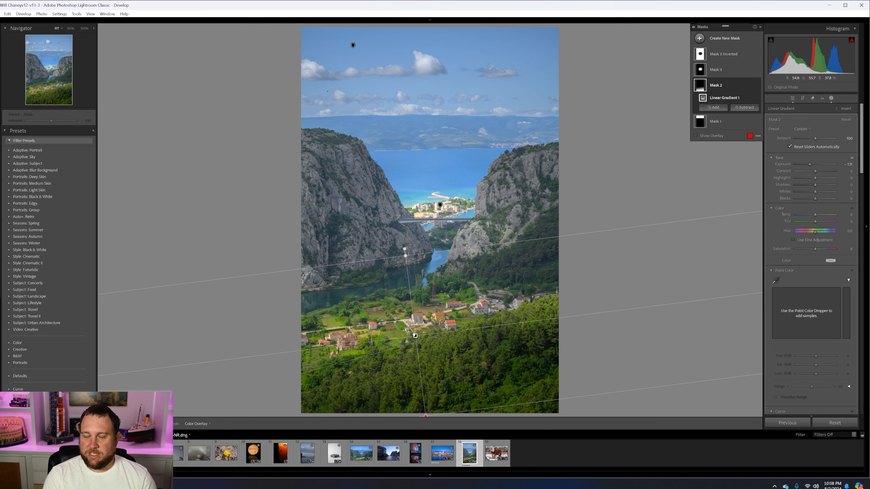
Open the snowy cow photo and examine the Mask 4 linear gradient and the photo's crop
{"action": "key", "text": "Right"}
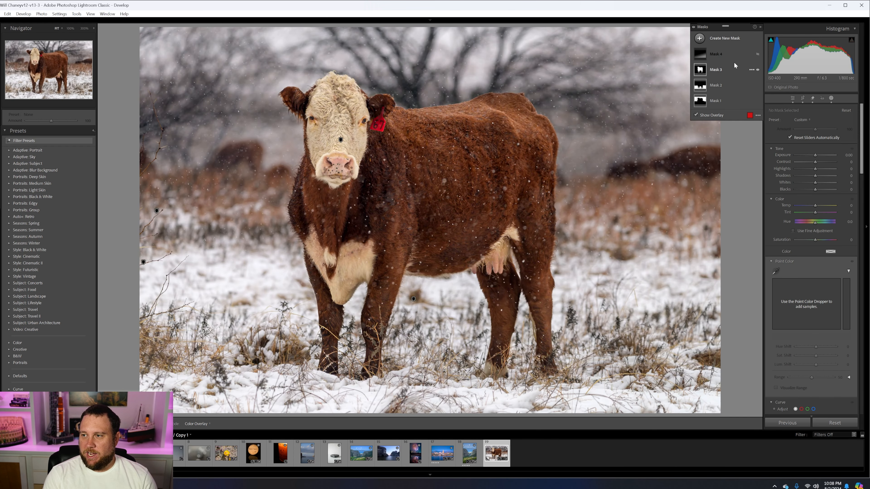
{"action": "left_click", "coordinate": [723, 55]}
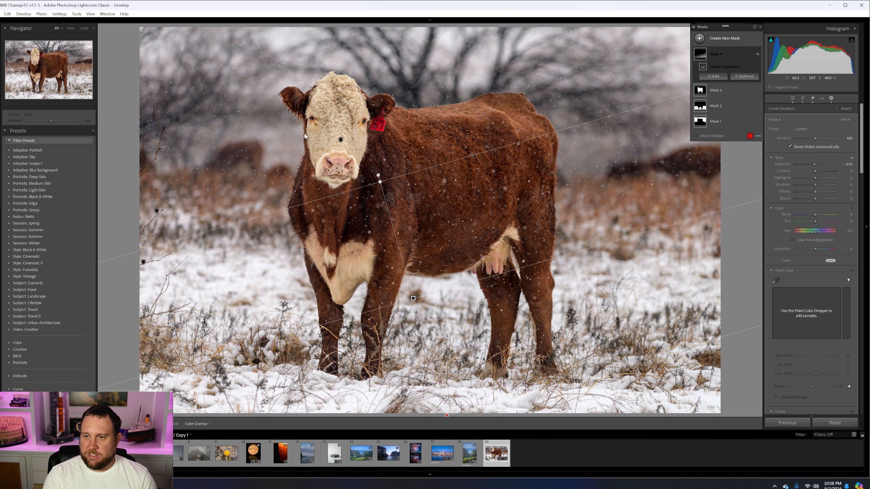
{"action": "left_click", "coordinate": [801, 99]}
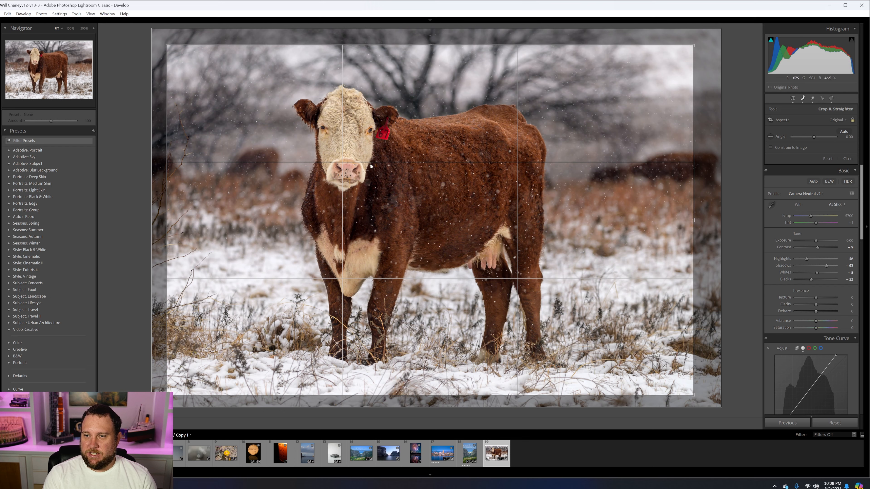
Reselect Mask 4 on the cow photo, shift its gradient slightly up and to the left, and show the mask overlay
{"action": "left_click", "coordinate": [831, 98]}
{"action": "left_click", "coordinate": [726, 52]}
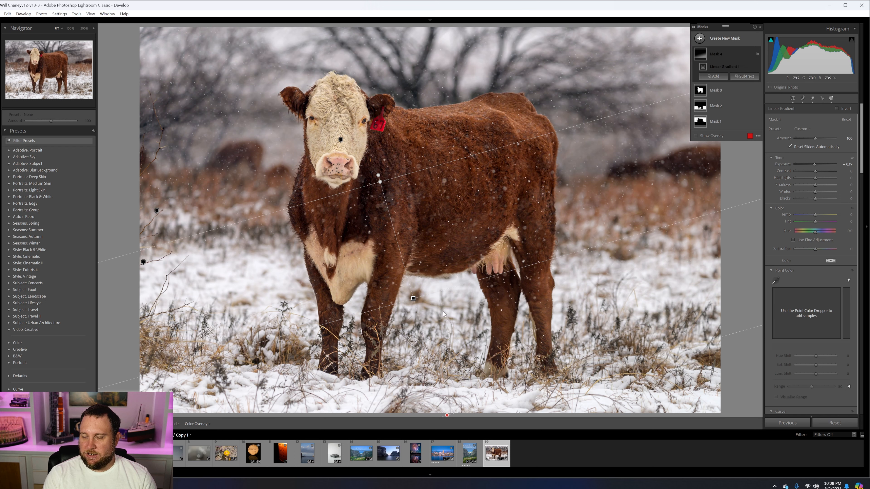
{"action": "mouse_move", "coordinate": [413, 299]}
{"action": "left_mouse_down"}
{"action": "mouse_move", "coordinate": [413, 305]}
{"action": "mouse_move", "coordinate": [408, 292]}
{"action": "left_mouse_up"}
{"action": "left_click", "coordinate": [696, 136]}
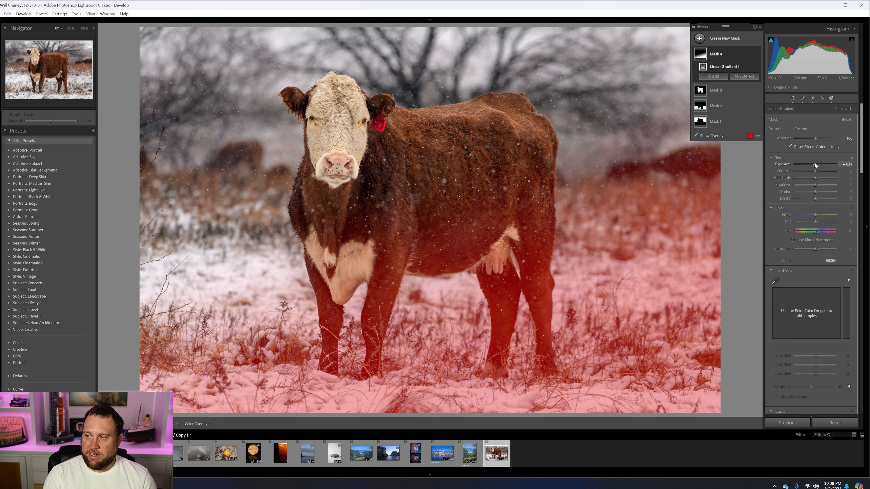
Try Mask 4's exposure at -1.07, hide the overlay, and settle the exposure at -0.39
{"action": "left_click_drag", "start_coordinate": [815, 165], "coordinate": [810, 165]}
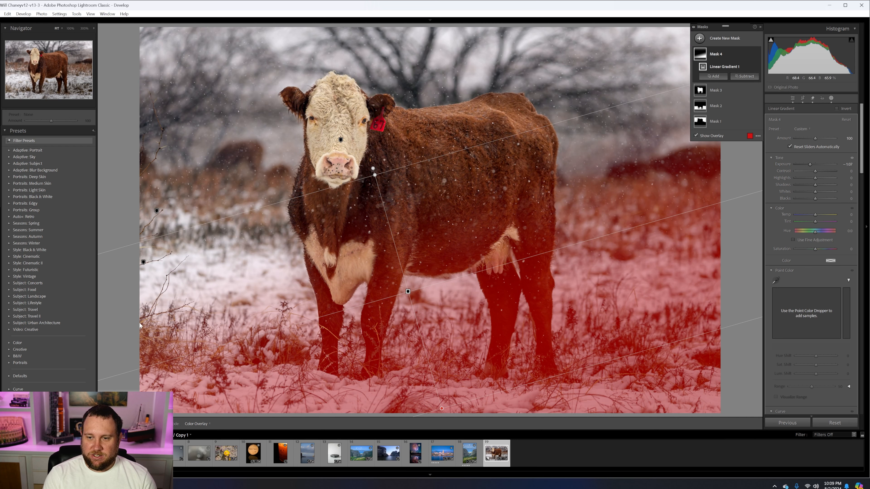
{"action": "left_click", "coordinate": [696, 136]}
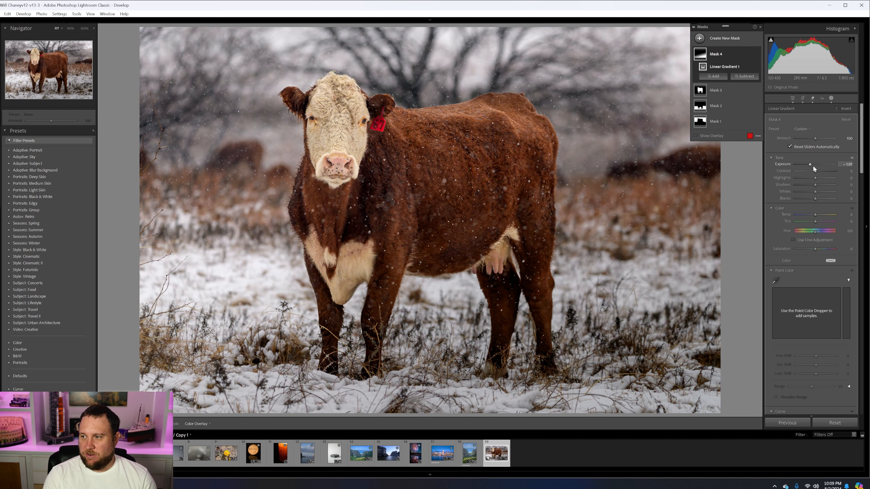
{"action": "left_click_drag", "start_coordinate": [808, 165], "coordinate": [814, 168]}
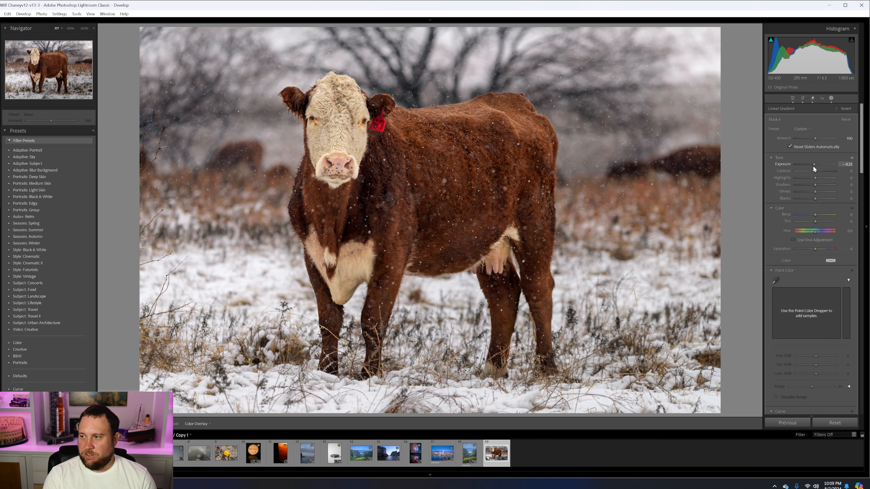
{"action": "left_click_drag", "start_coordinate": [814, 168], "coordinate": [814, 169]}
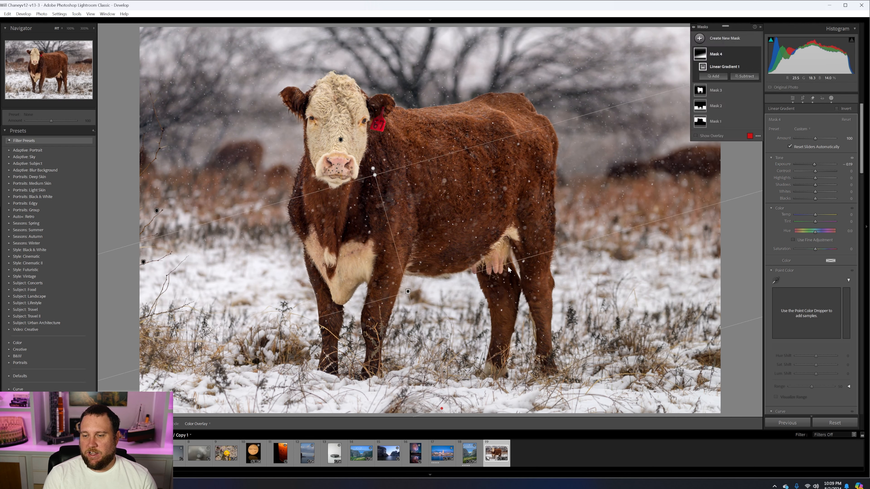